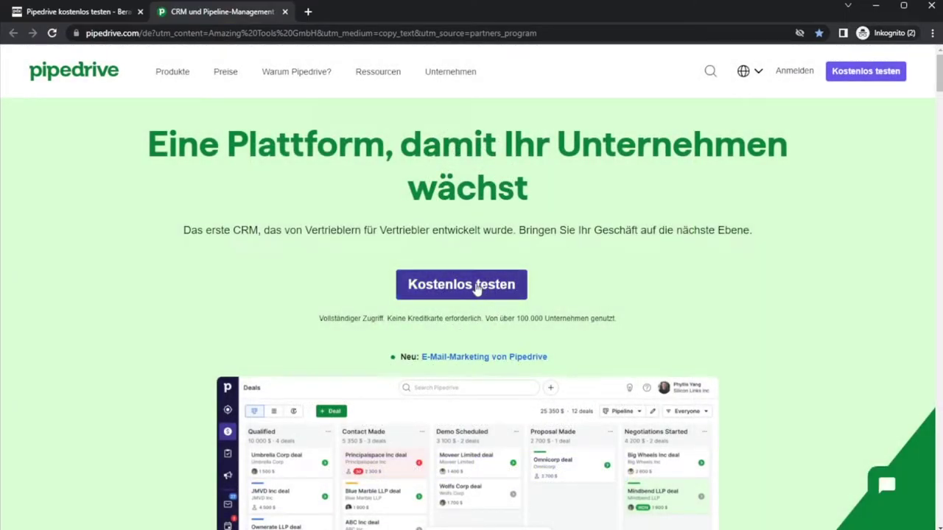
# - Start the 30-day free trial with the business e-mail, accepting the terms and privacy policy
pyautogui.click(476, 287)
pyautogui.moveTo(442, 173); pyautogui.dragTo(524, 174)
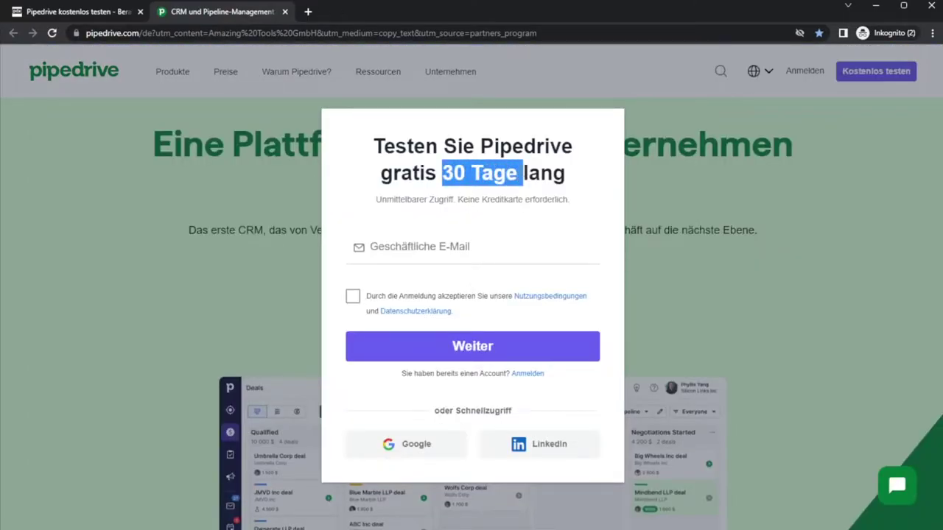
pyautogui.click(409, 247)
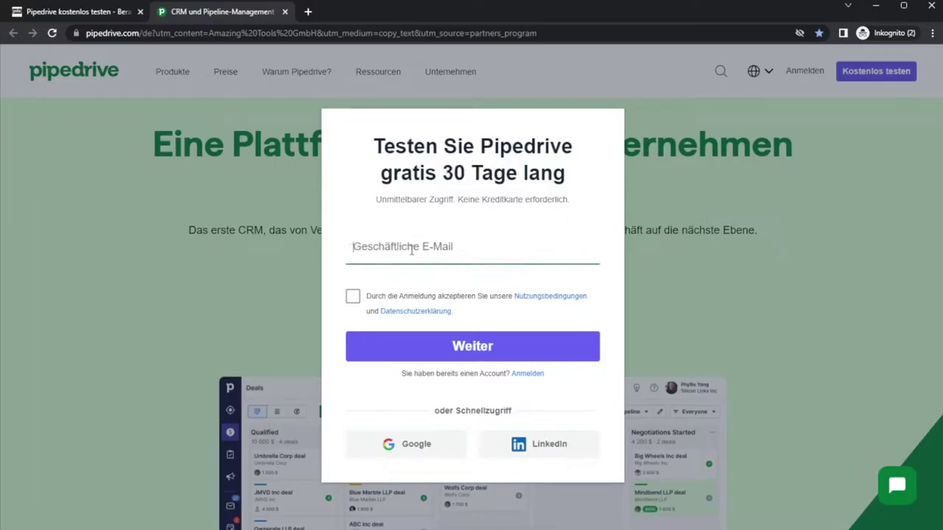
pyautogui.hotkey('ctrl', 'v')
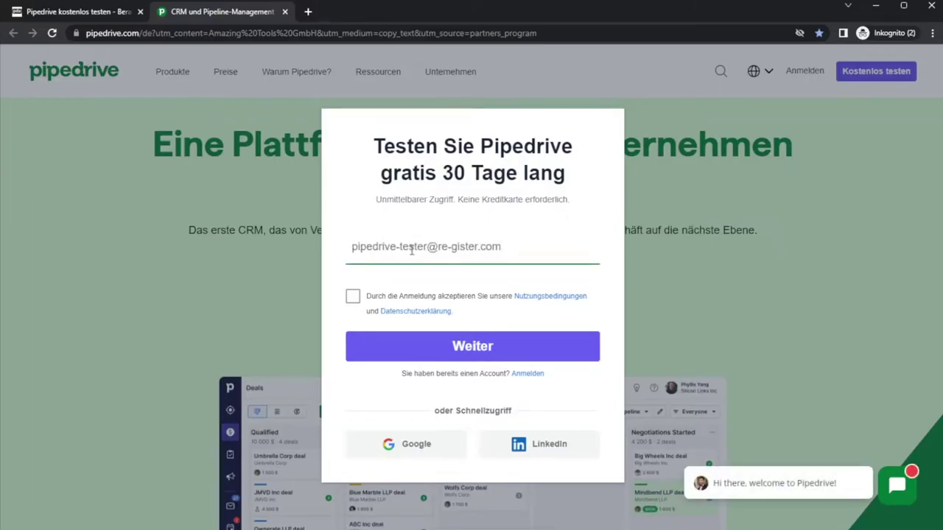
pyautogui.click(352, 296)
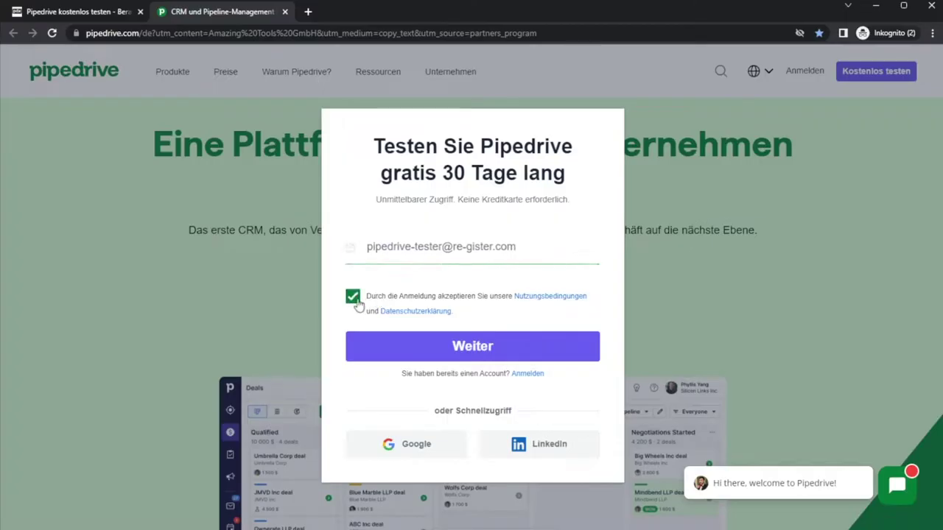
pyautogui.click(473, 347)
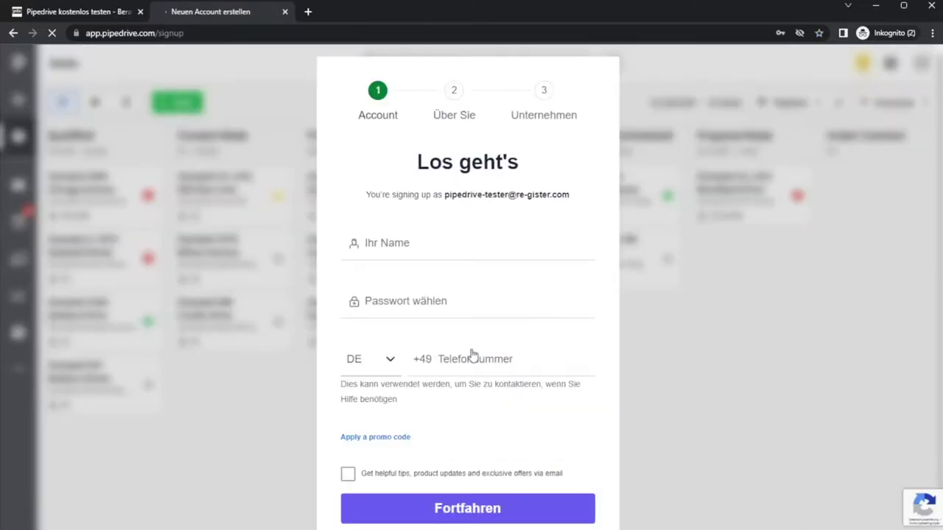
# - Fill in the account holder's full name, an account password and the contact phone number
pyautogui.click(440, 244)
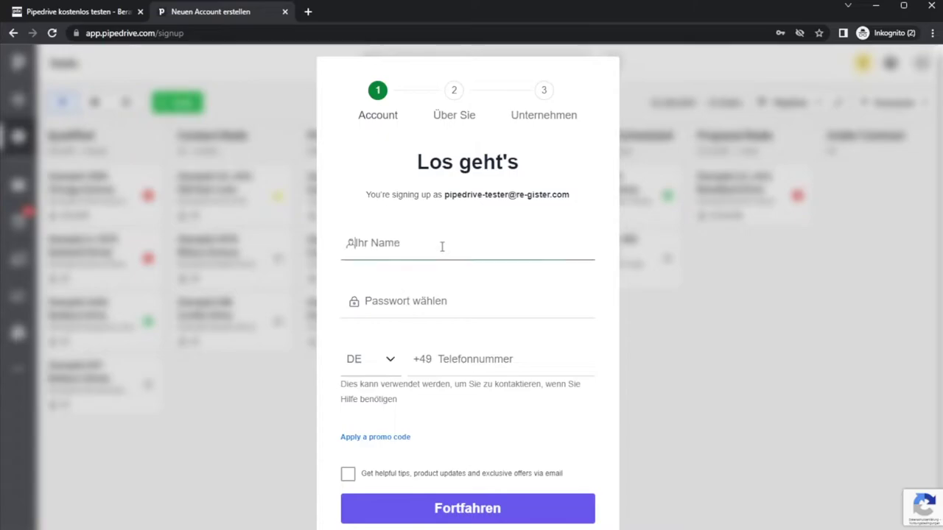
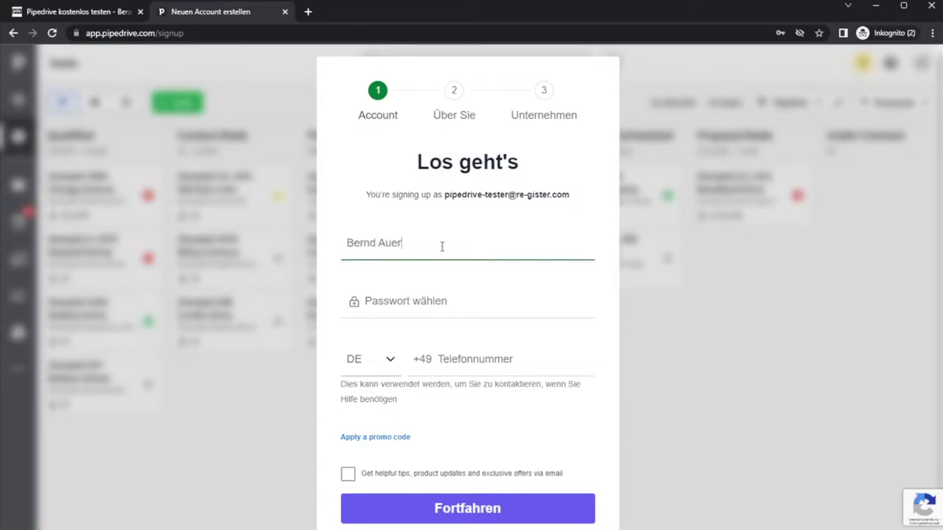
pyautogui.click(440, 303)
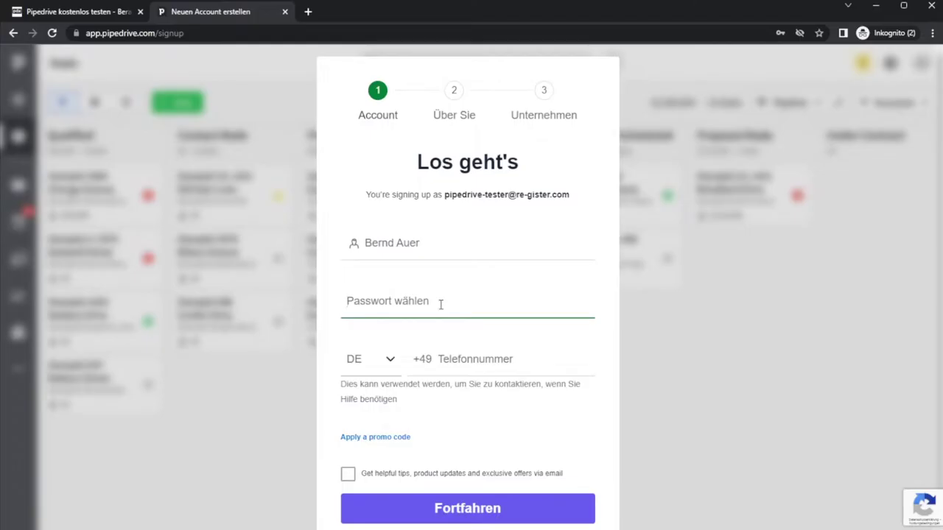
pyautogui.write('••••••••')
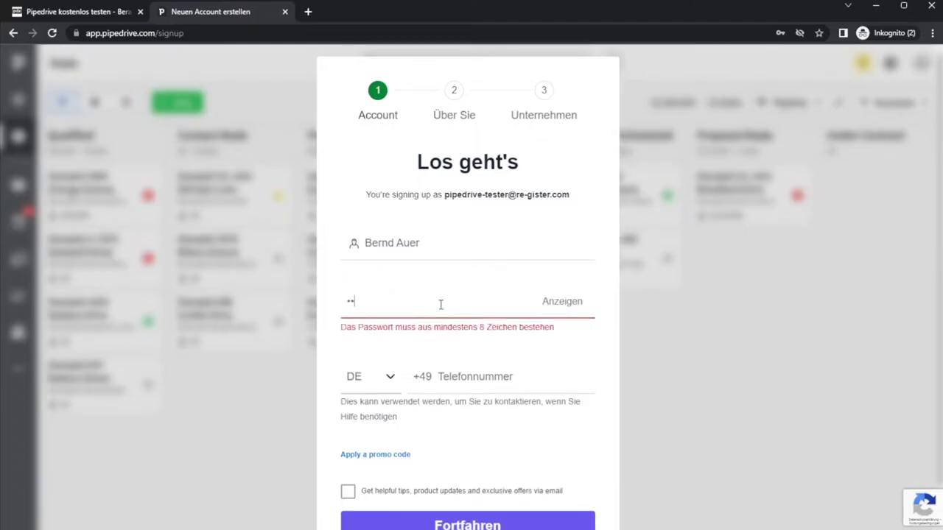
pyautogui.write('•')
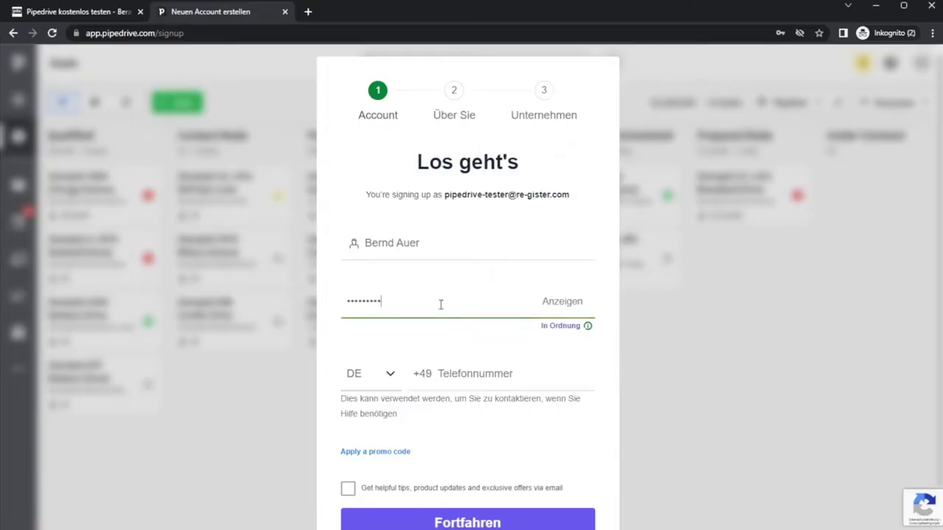
pyautogui.click(491, 374)
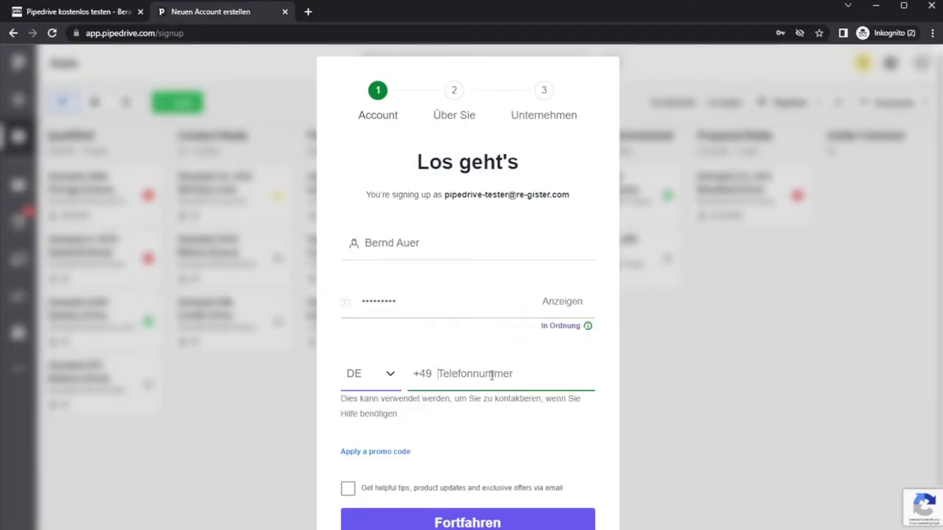
pyautogui.write('11111')
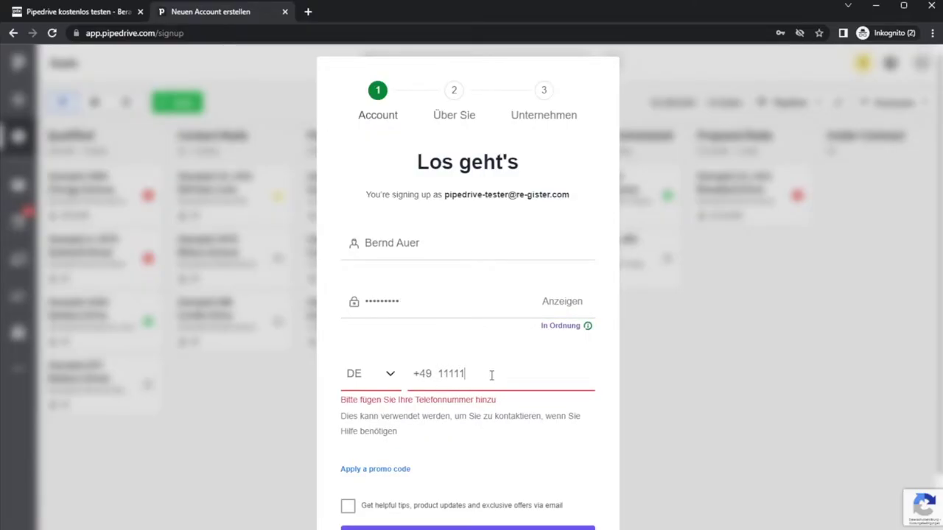
pyautogui.write('11')
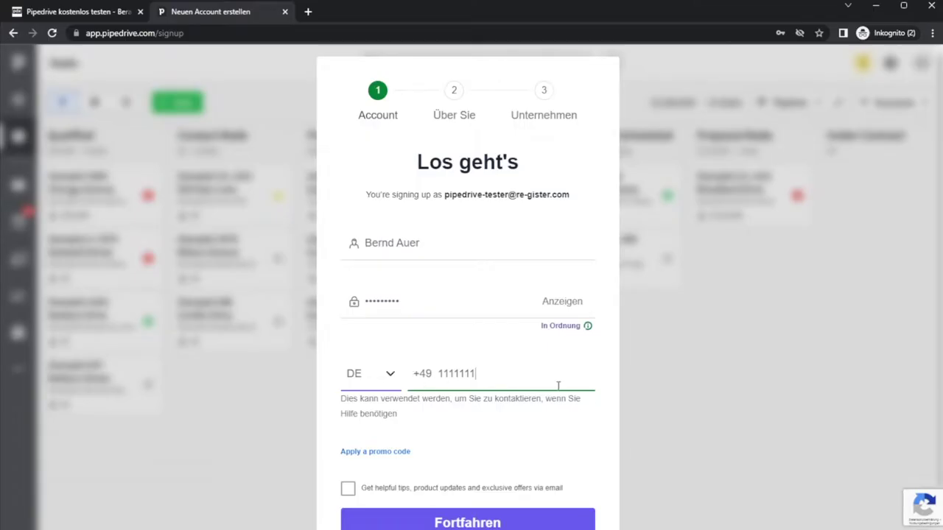
# - Enter promo code PDP-AMAZING-TOOLS and submit the account details
pyautogui.scroll(-1, 515, 391)
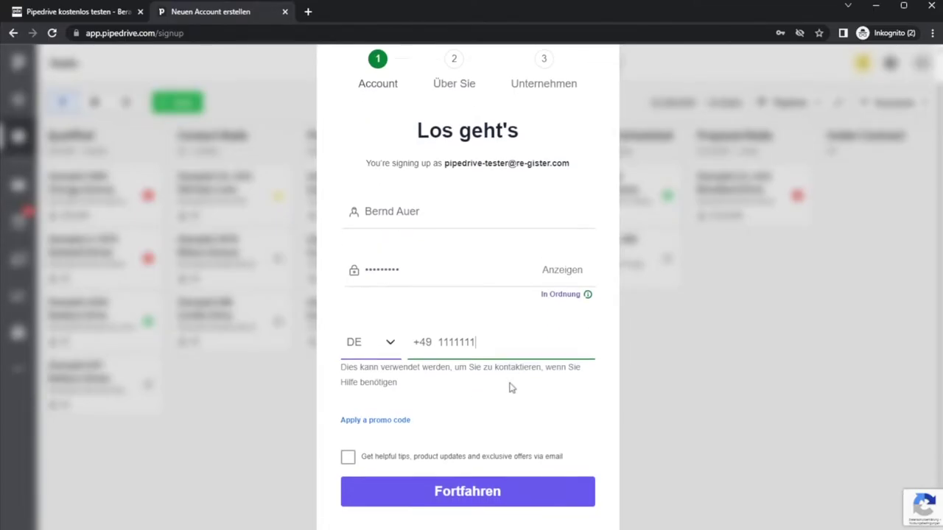
pyautogui.click(357, 414)
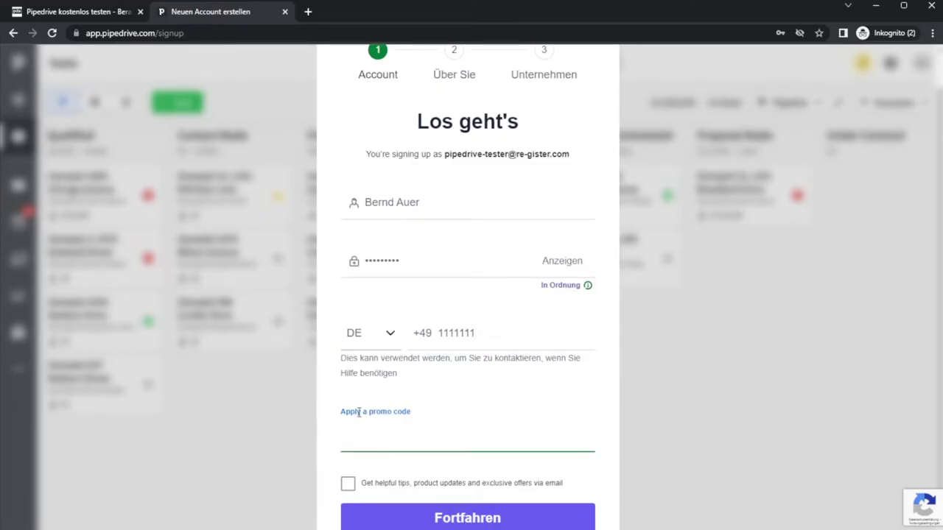
pyautogui.write('PDP')
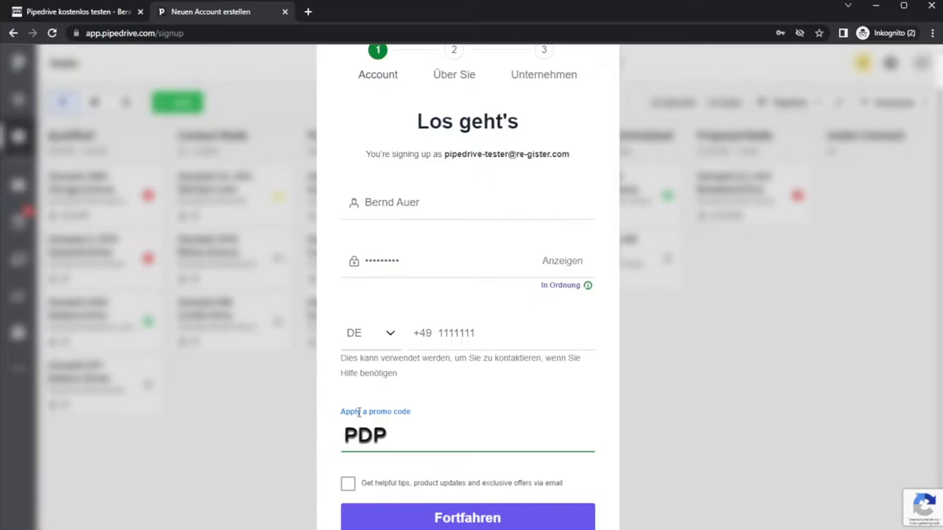
pyautogui.write('-AMAZING-TOOLS')
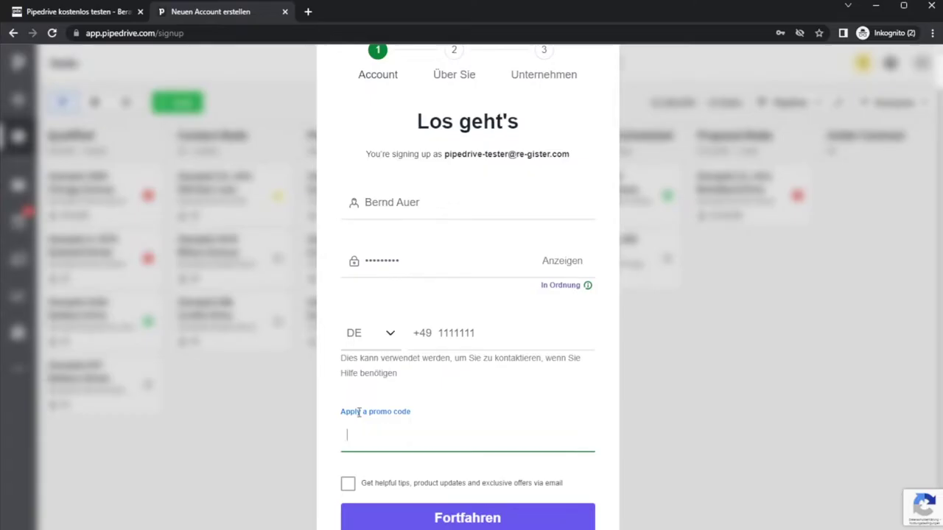
pyautogui.scroll(2, 460, 212)
pyautogui.scroll(-1, 457, 217)
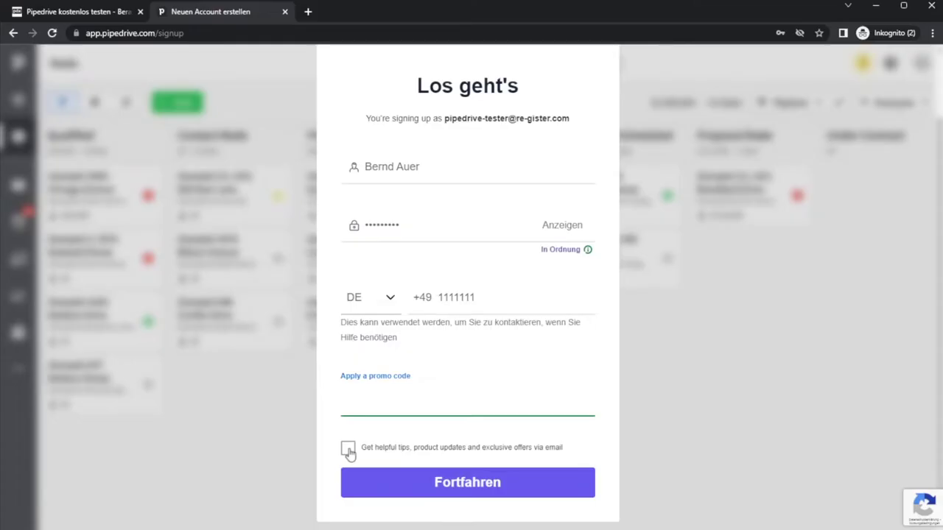
pyautogui.click(466, 485)
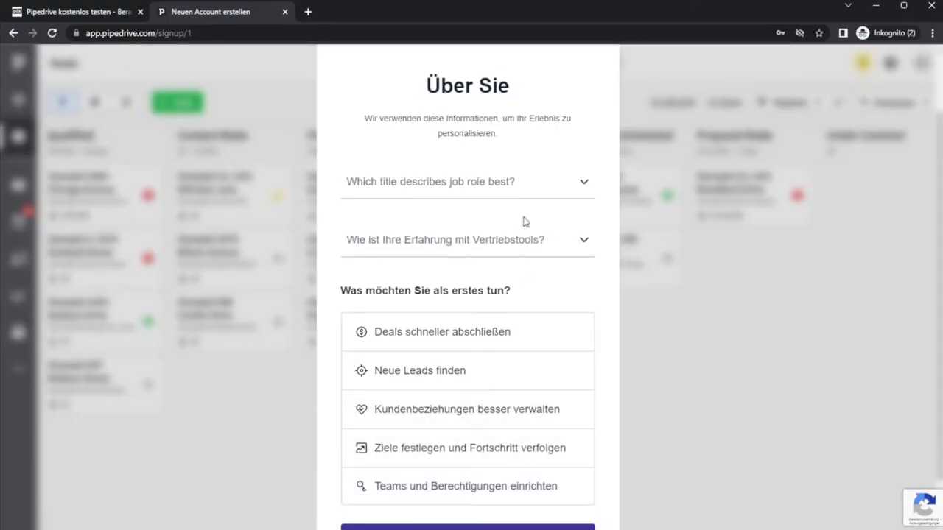
# - Answer role Vertriebsmitarbeiter/-in, no prior sales tools, goal 'Deals schneller abschließen', then continue
pyautogui.click(513, 184)
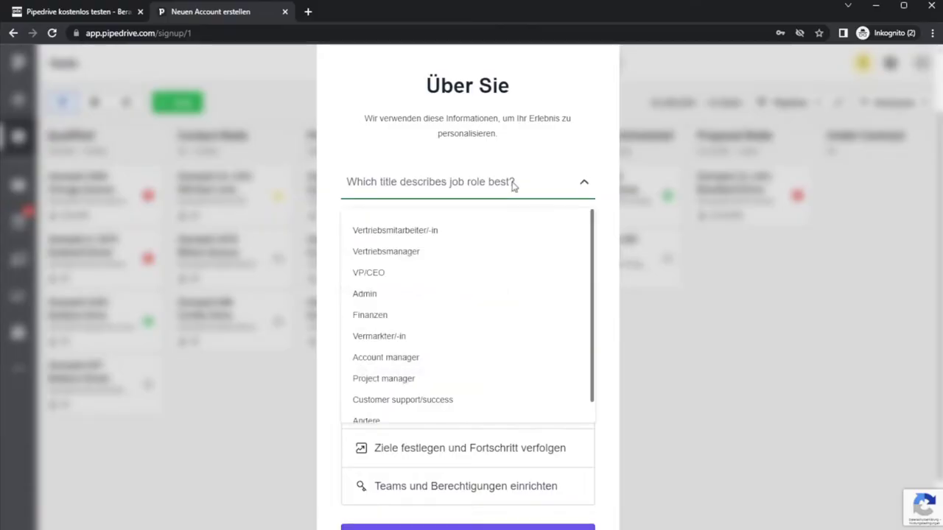
pyautogui.click(433, 240)
pyautogui.click(467, 244)
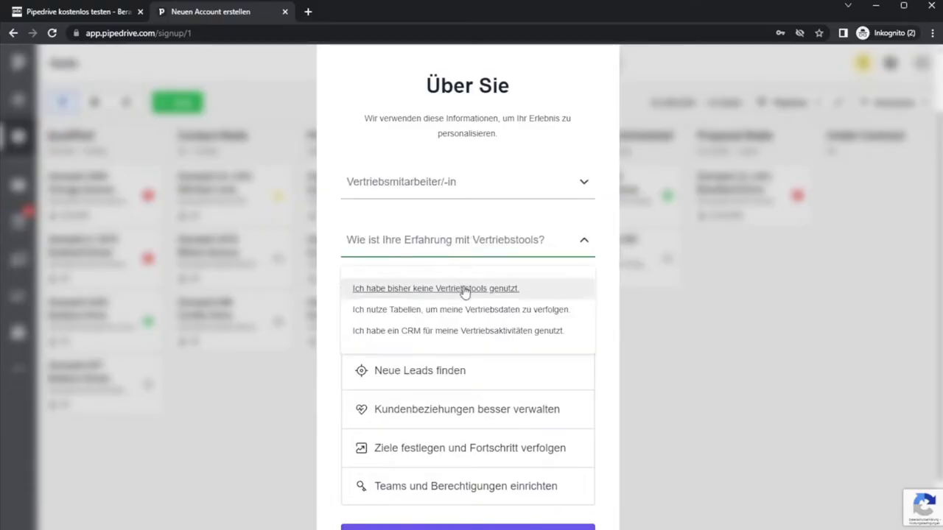
pyautogui.click(467, 287)
pyautogui.scroll(-1, 559, 328)
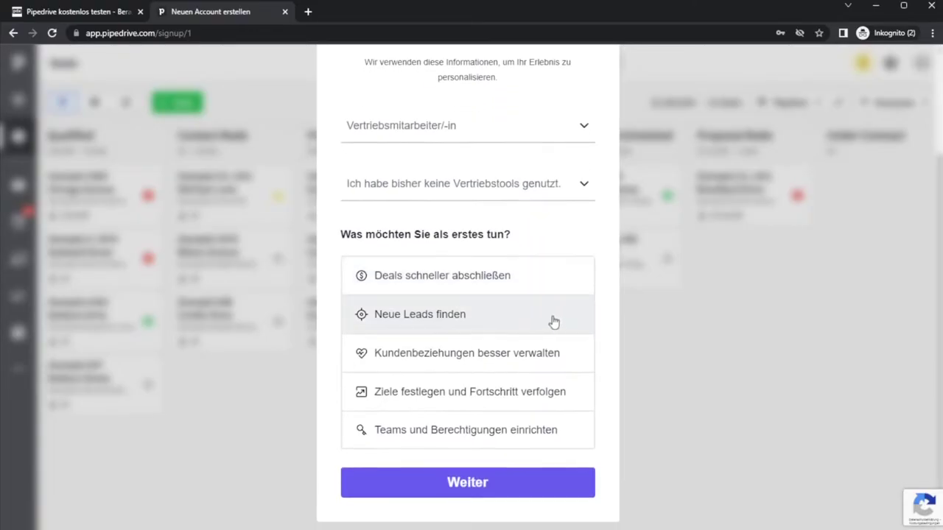
pyautogui.click(477, 278)
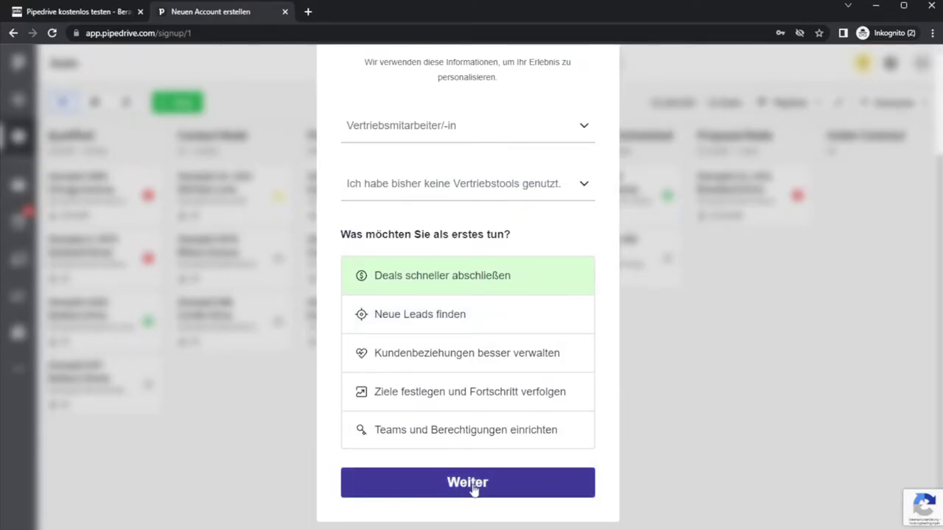
pyautogui.scroll(1, 477, 413)
pyautogui.scroll(-1, 486, 456)
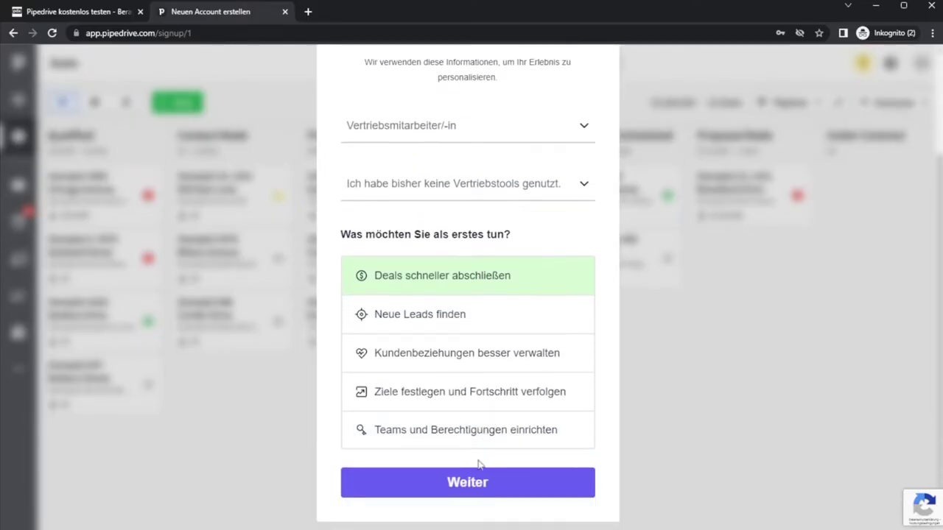
pyautogui.click(475, 488)
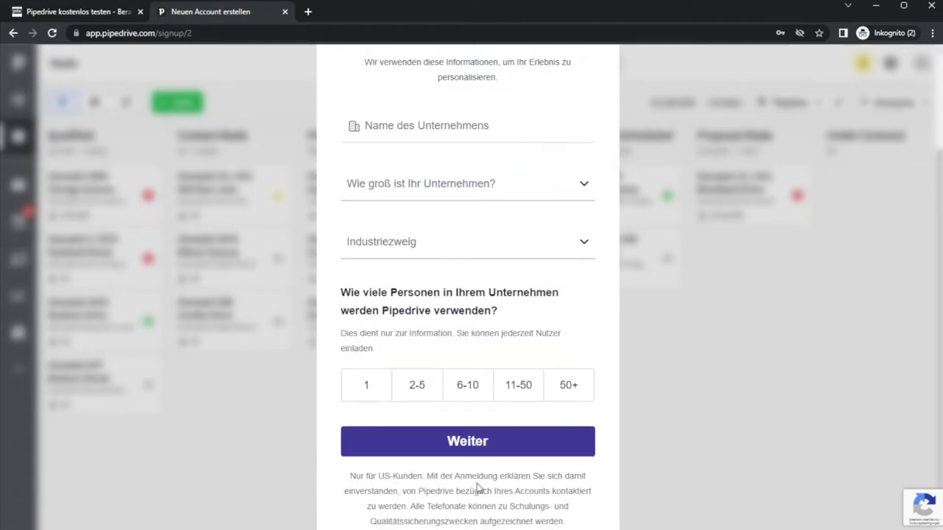
# - Enter company Tester GmbH, size 2-10, industry Landwirtschaft, 2-5 users, and submit
pyautogui.click(447, 125)
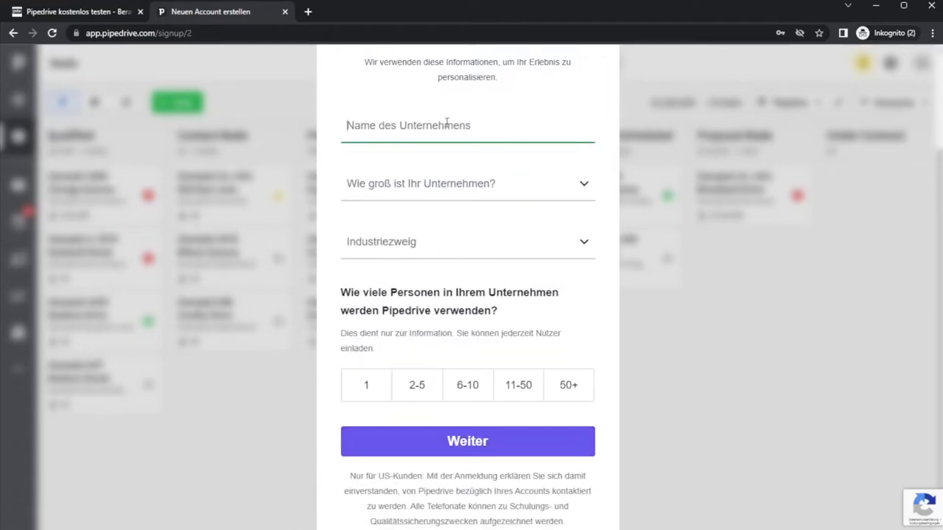
pyautogui.write('Tester GmbH')
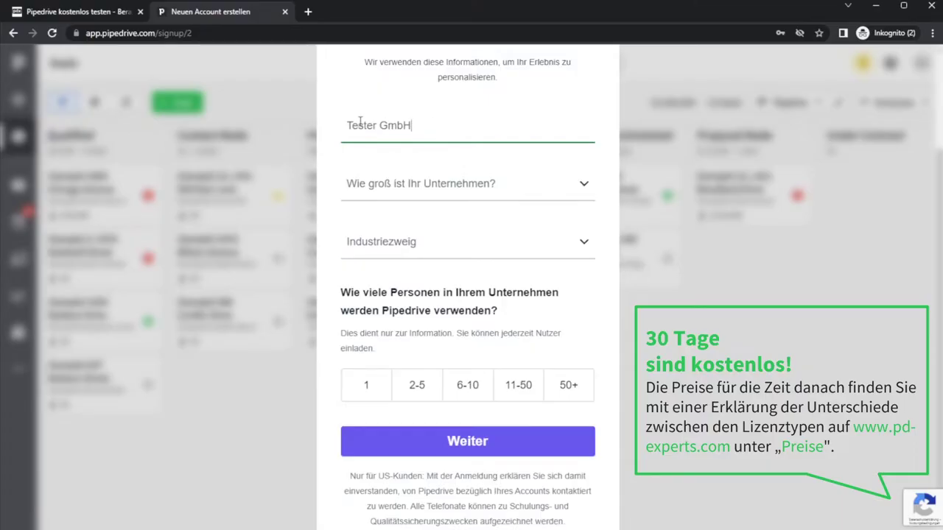
pyautogui.scroll(2, 417, 152)
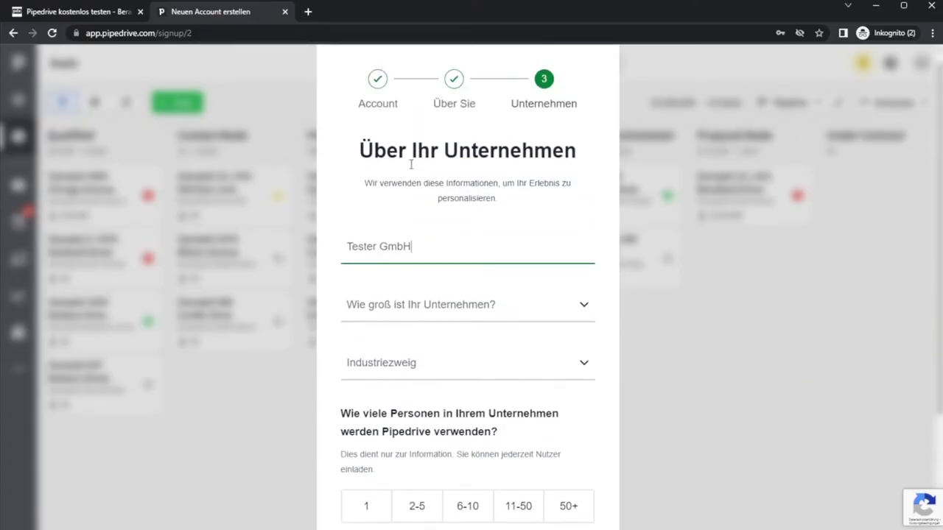
pyautogui.click(444, 317)
pyautogui.click(427, 372)
pyautogui.scroll(-2, 433, 352)
pyautogui.click(417, 211)
pyautogui.click(429, 255)
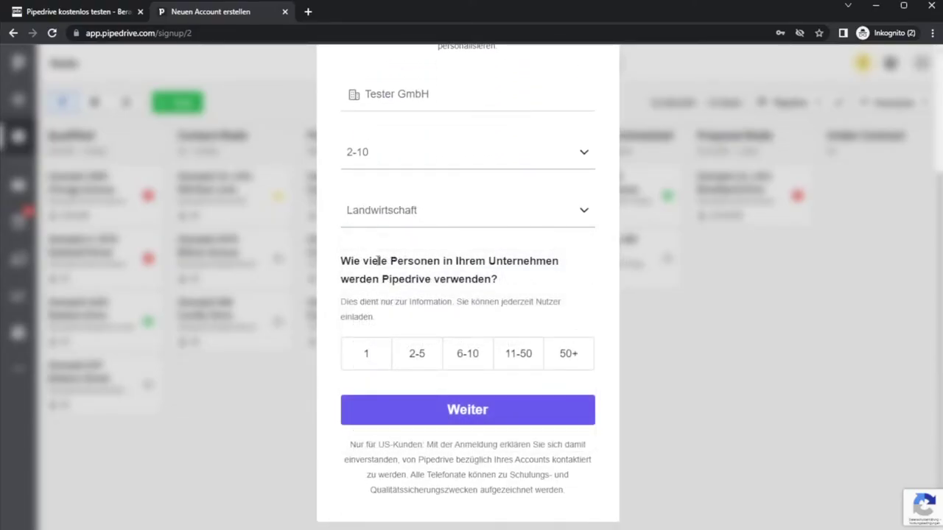
pyautogui.click(422, 360)
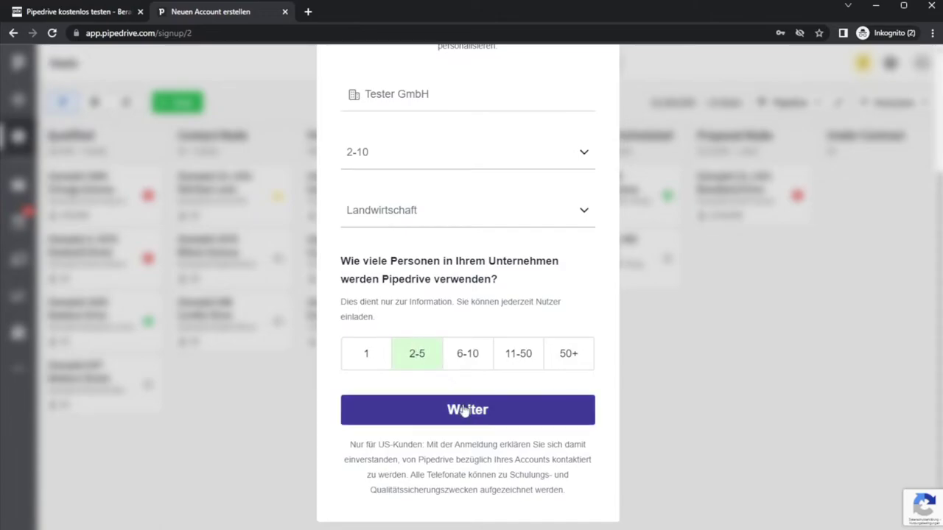
pyautogui.click(465, 409)
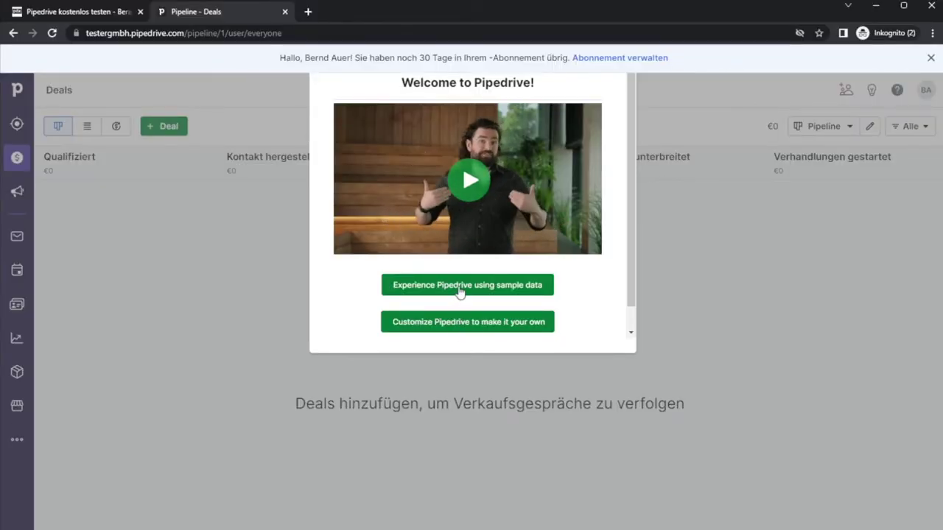
# - Load the sample data (7 deals, €117,000) and begin the guided tour
pyautogui.click(459, 289)
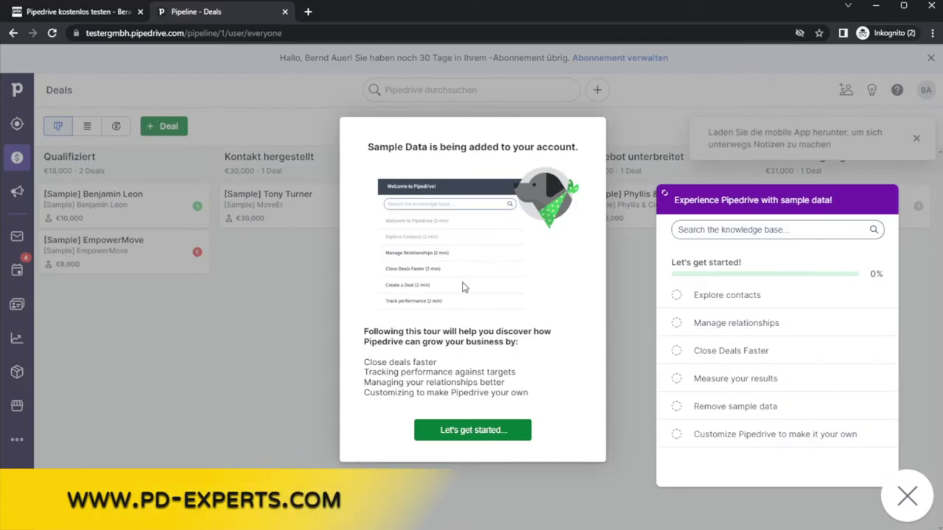
pyautogui.click(472, 437)
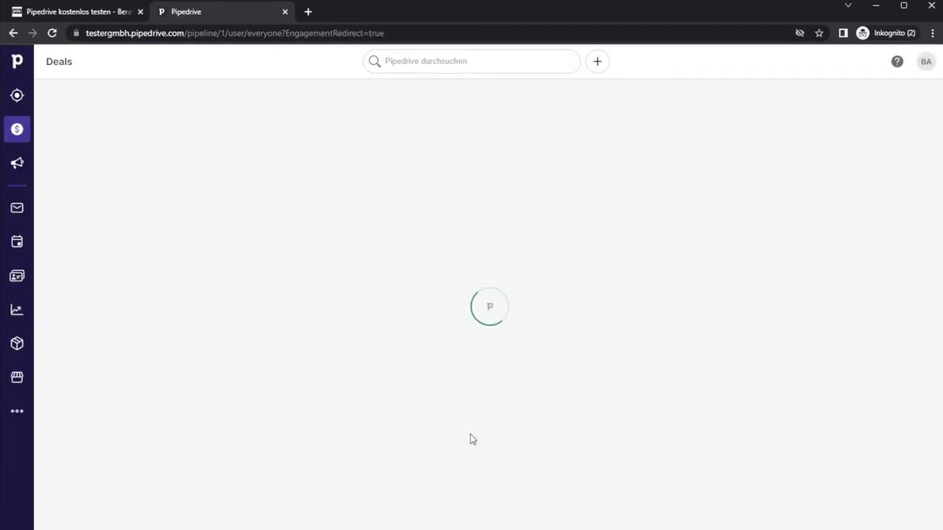